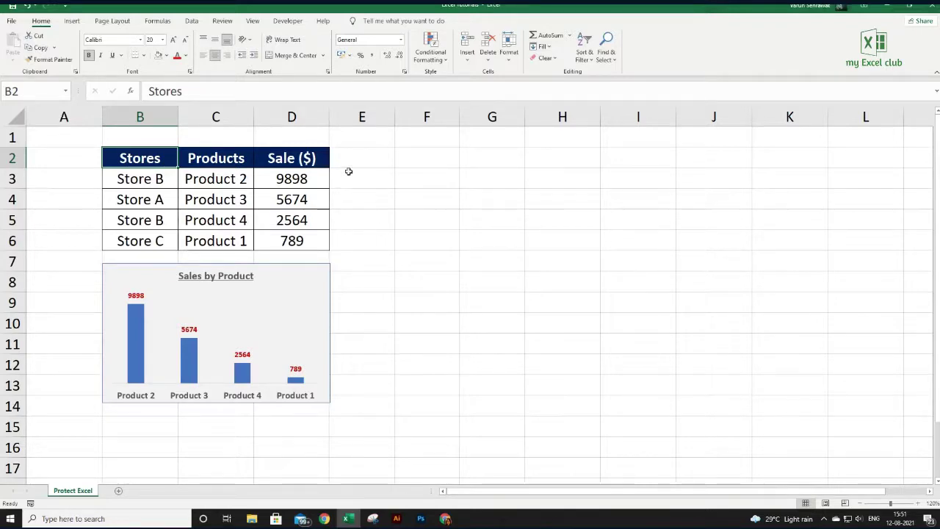
Open Protect Sheet from Review, allowing only selection of locked and unlocked cells
left_click(222, 21)
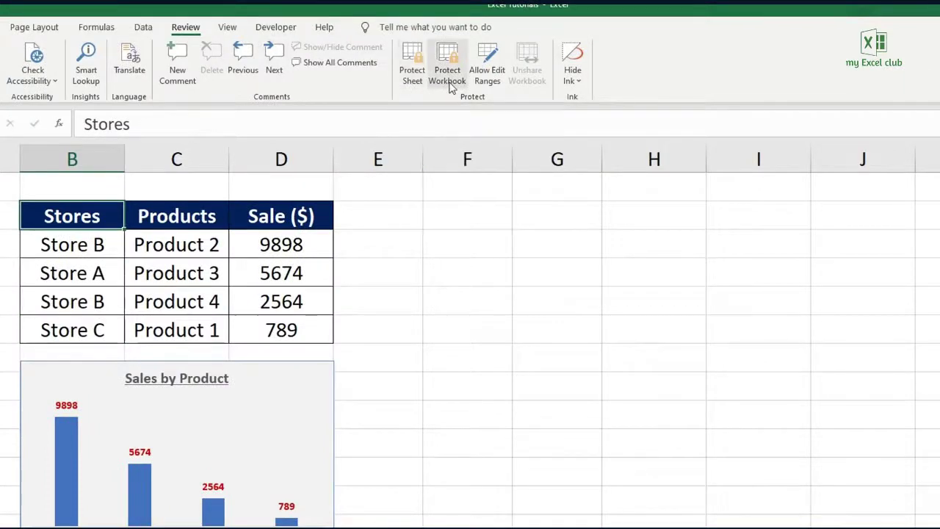
left_click(411, 73)
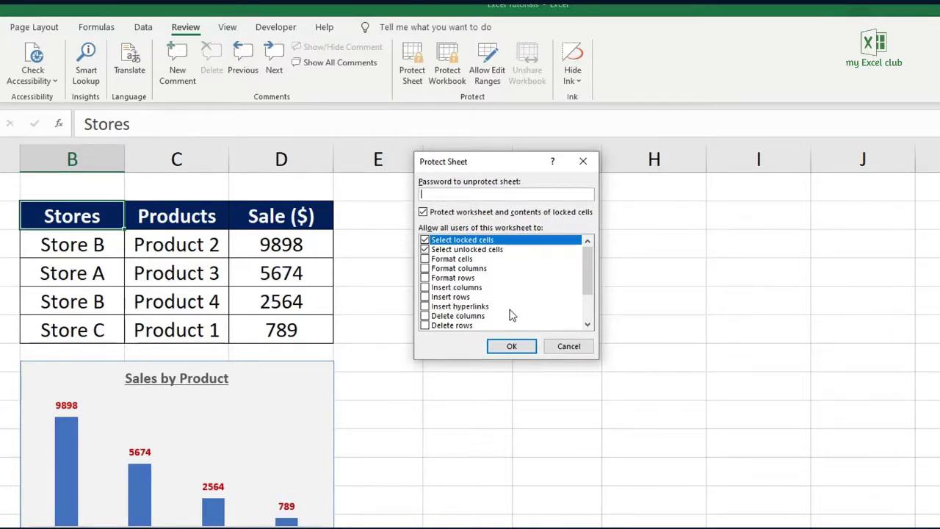
left_click(496, 250)
left_click(483, 242)
Protect the Protect Excel sheet with a password and confirm it
left_click(512, 347)
left_click(412, 74)
left_click(413, 77)
left_click(512, 346)
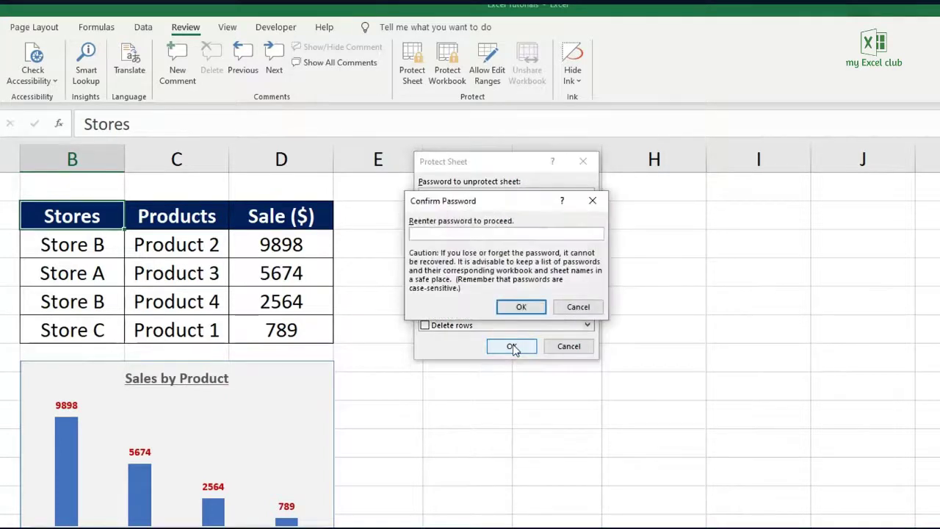
type("123")
left_click(517, 307)
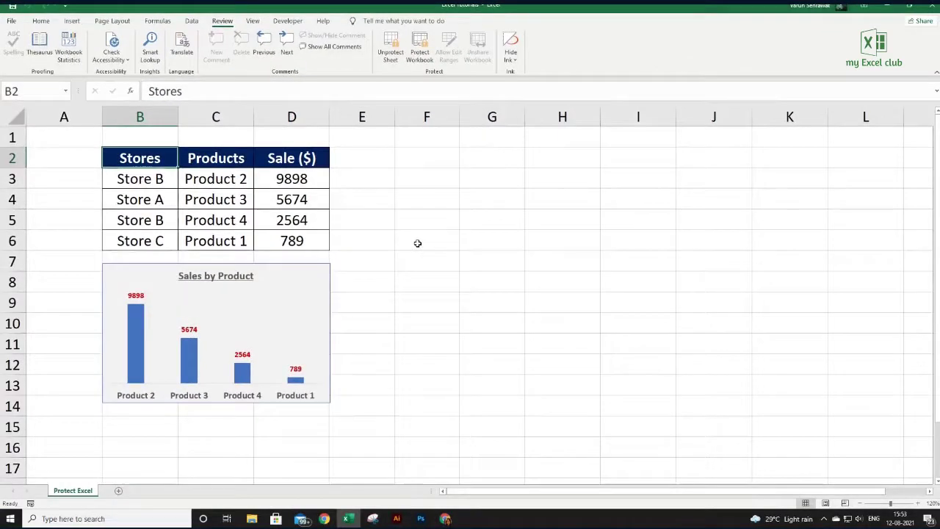
Test editing D4 and E6 and dismiss the protected-sheet warnings
double_click(323, 197)
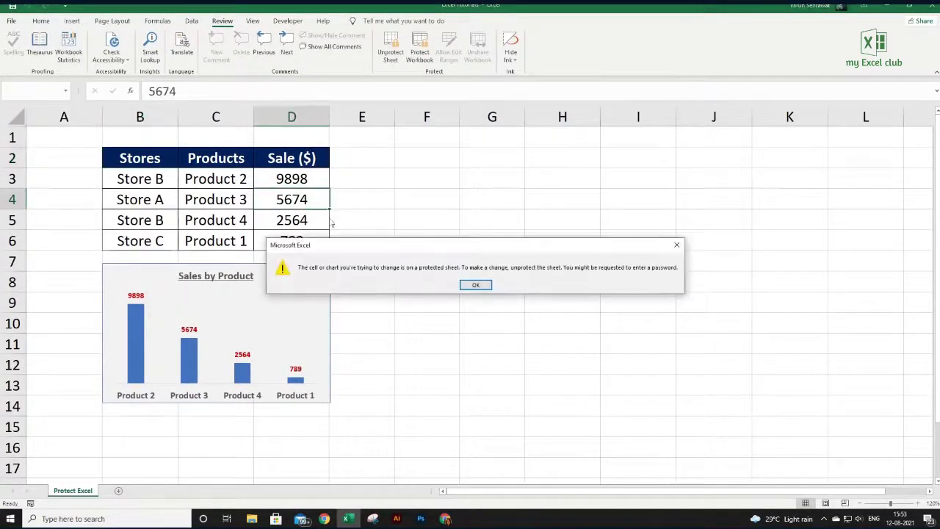
left_click(475, 286)
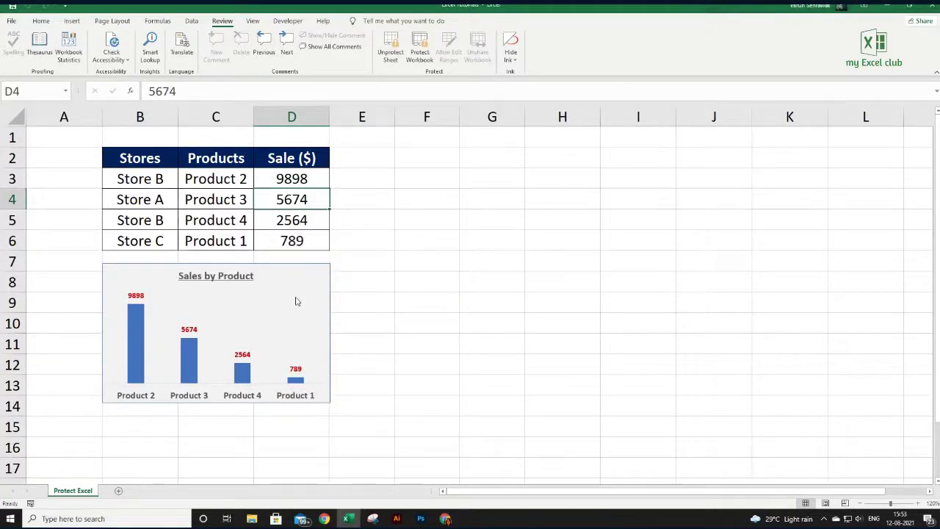
double_click(363, 239)
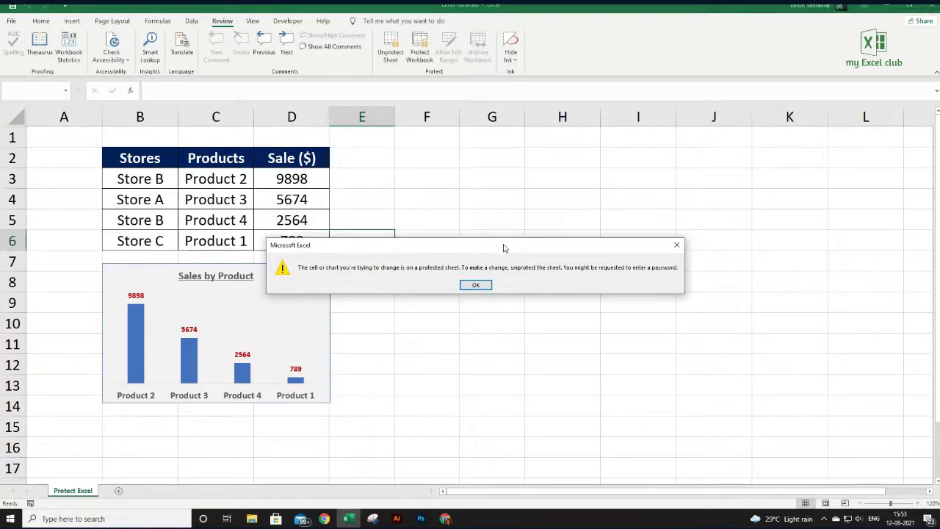
left_click_drag(504, 247, 504, 232)
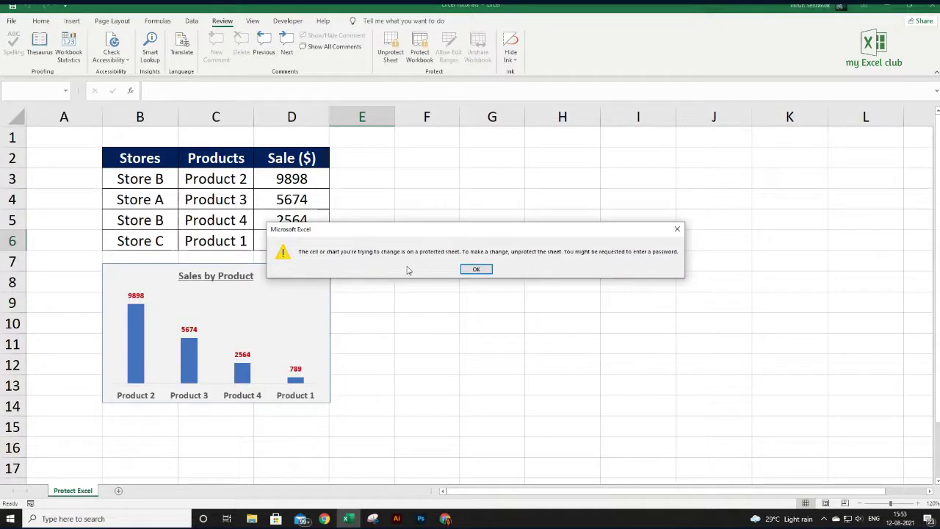
left_click(488, 271)
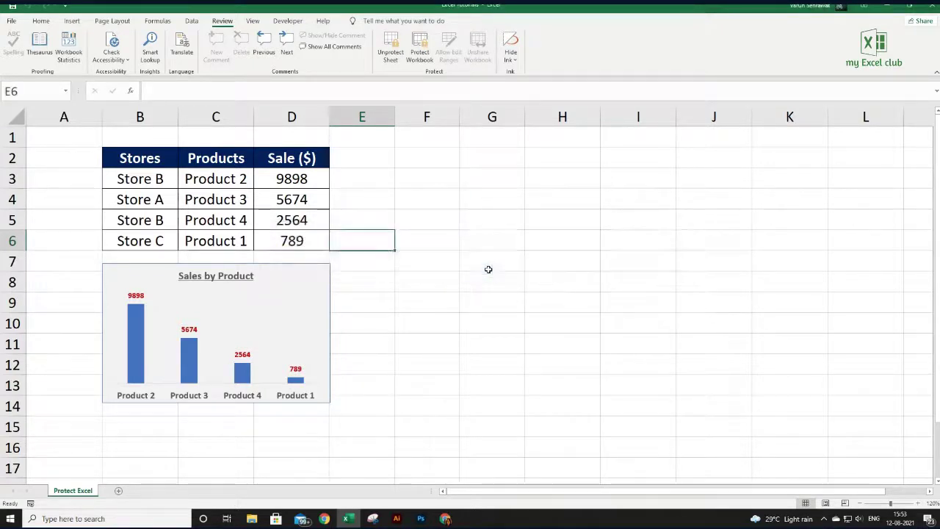
Copy the sales table B2:D6 into a new Sheet5, then return to Protect Excel
left_click_drag(140, 155, 291, 235)
key("ctrl+c")
left_click(118, 490)
key("Return")
left_click(73, 490)
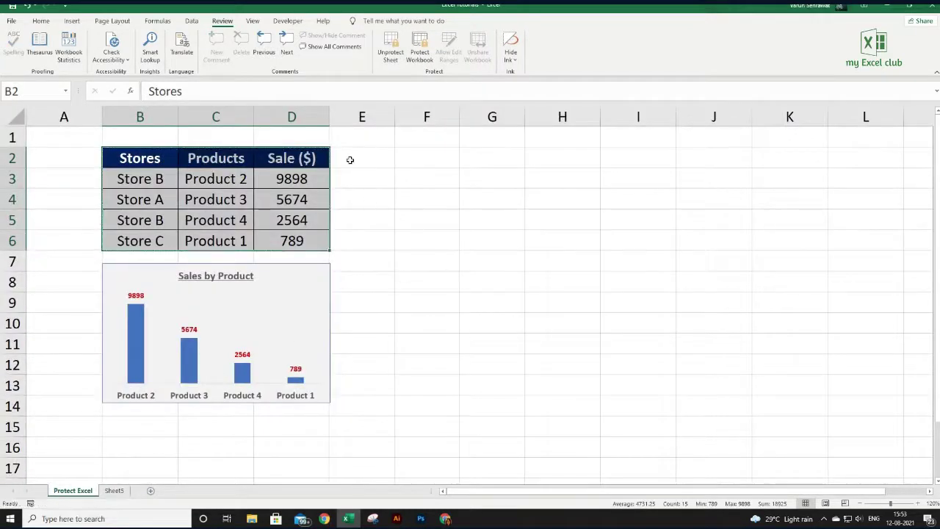
Unprotect the Protect Excel sheet by entering its password
left_click(350, 157)
left_click(391, 55)
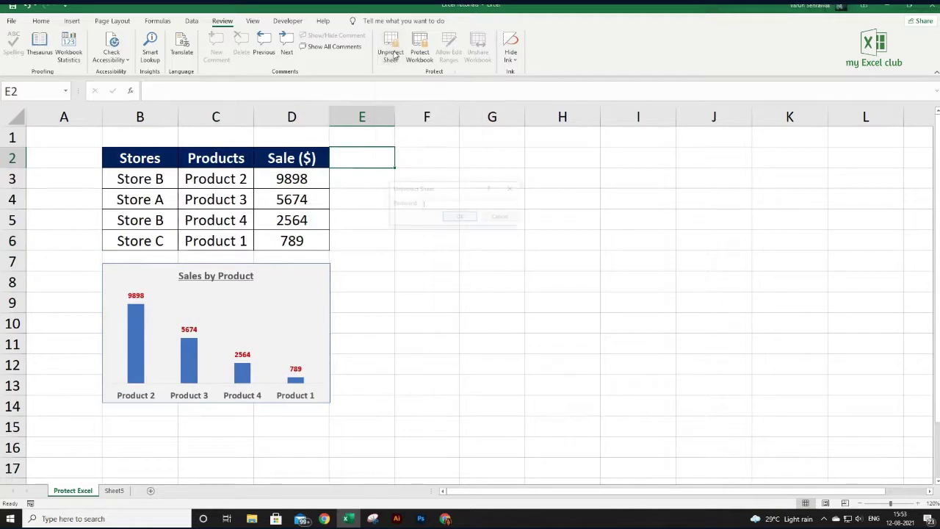
type("1")
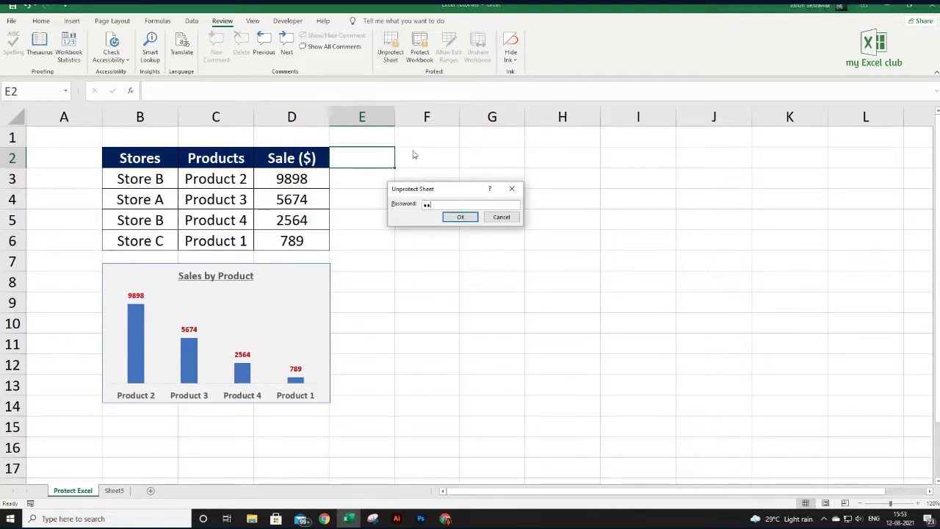
left_click(460, 216)
Check that the 5674 cell, the chart and cells B6, B4, B2 are editable again
left_click(303, 198)
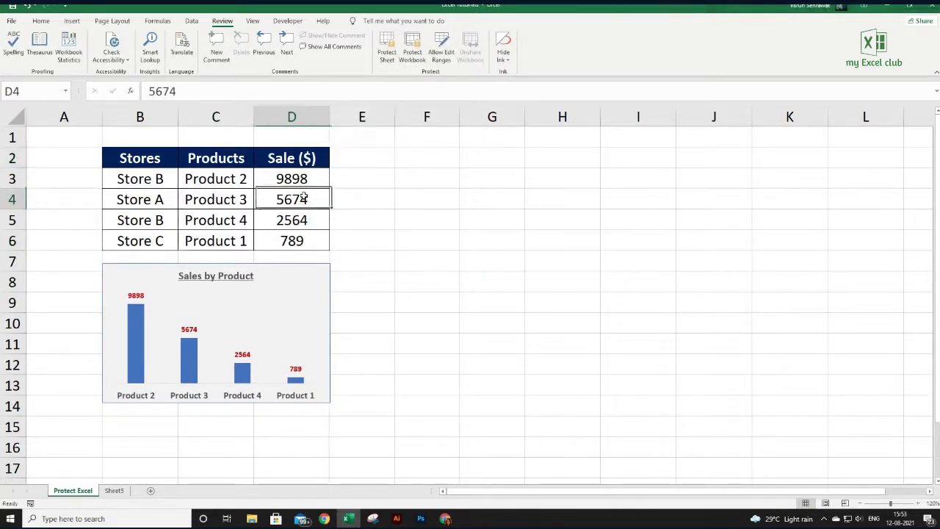
double_click(285, 309)
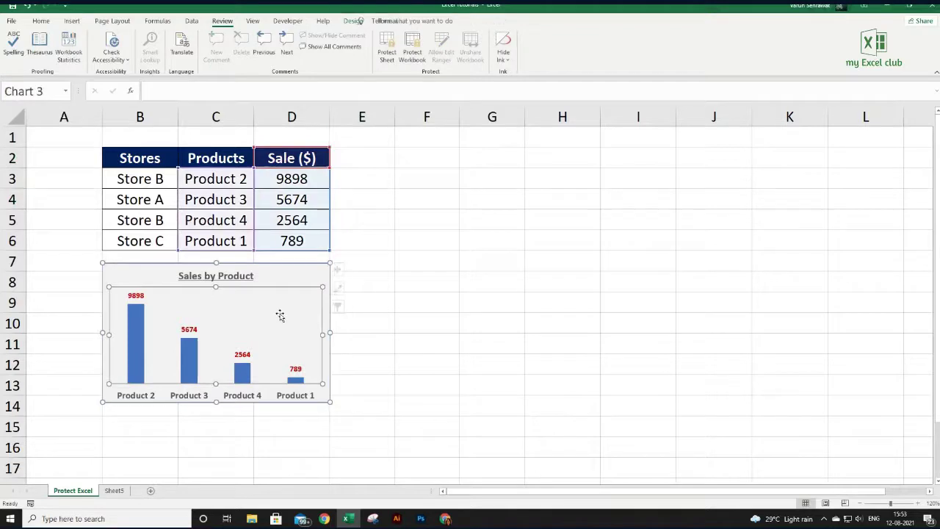
left_click(160, 241)
left_click(145, 194)
left_click(147, 161)
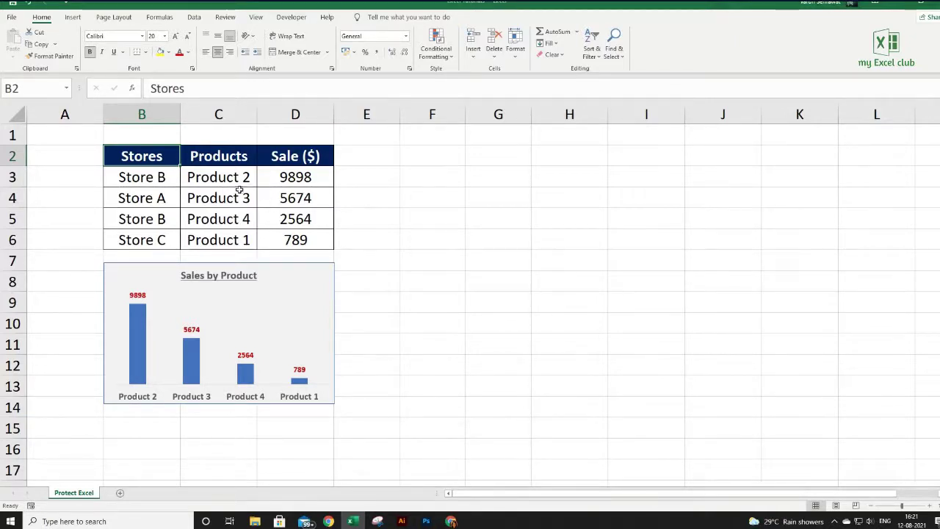
Select the entire worksheet using the Select All corner above row 1
mouse_move(157, 158)
left_mouse_down()
mouse_move(268, 155)
mouse_move(280, 236)
left_mouse_up()
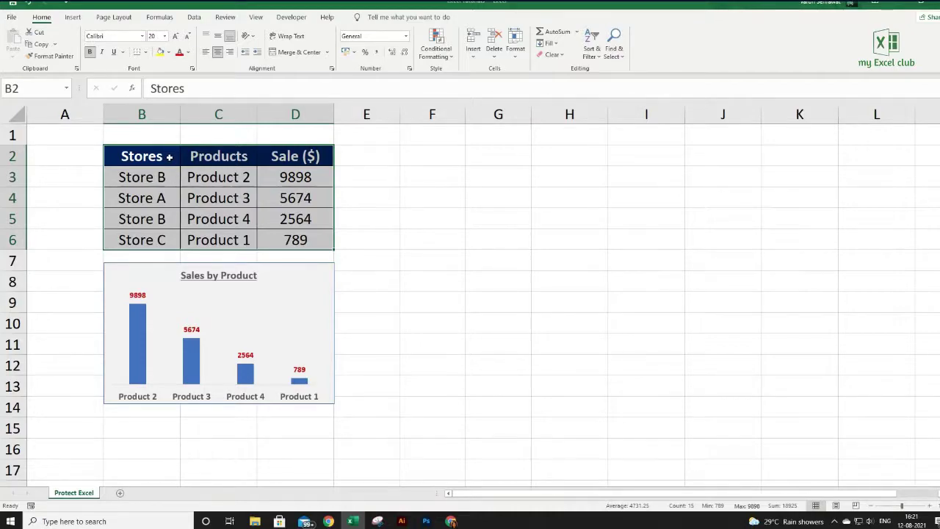
left_click(169, 156)
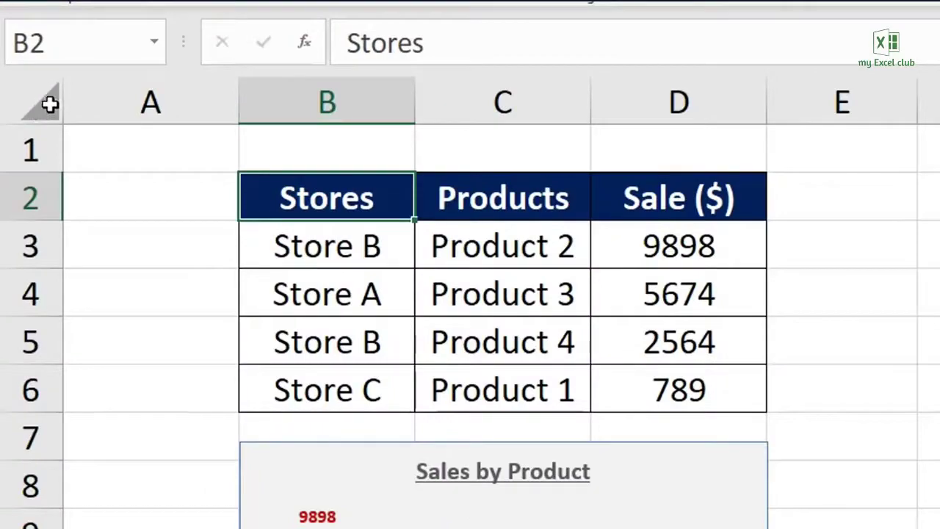
left_click(44, 101)
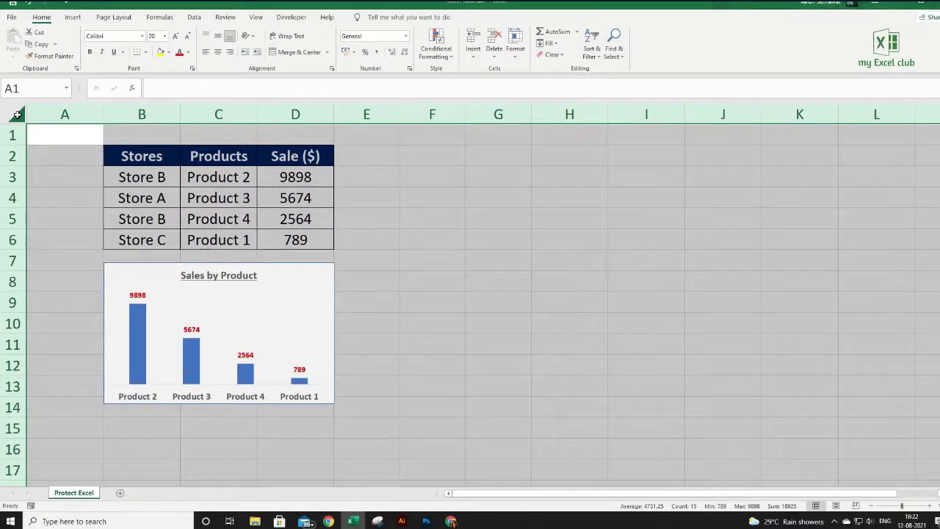
Uncheck Locked on the Format Cells Protection tab for all cells
right_click(418, 159)
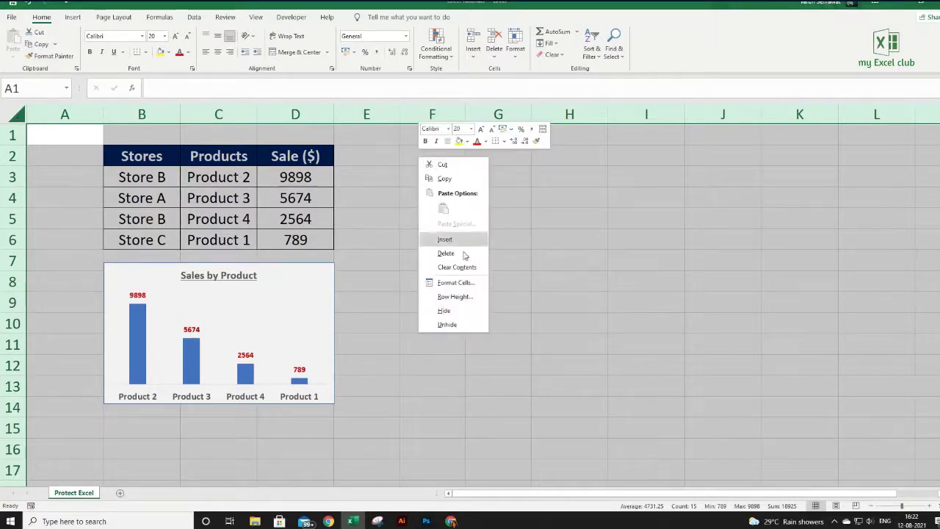
left_click(455, 283)
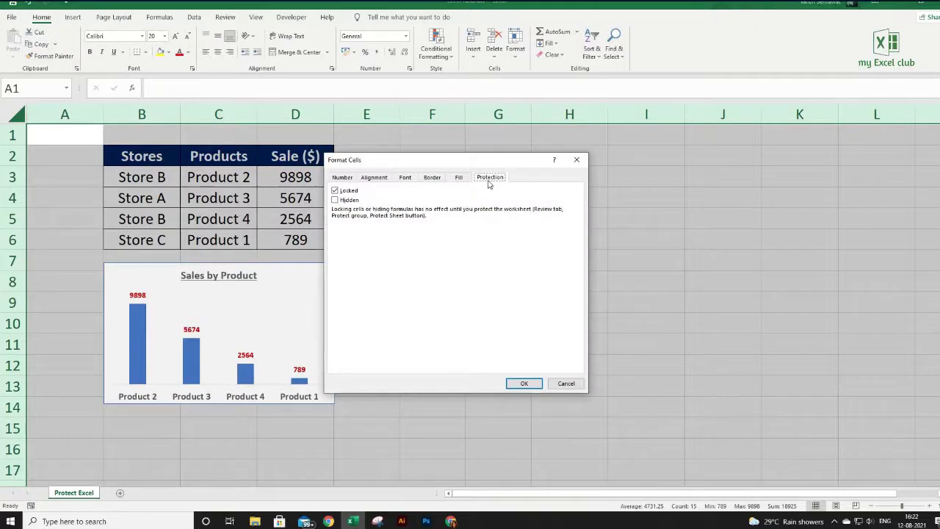
left_click(335, 191)
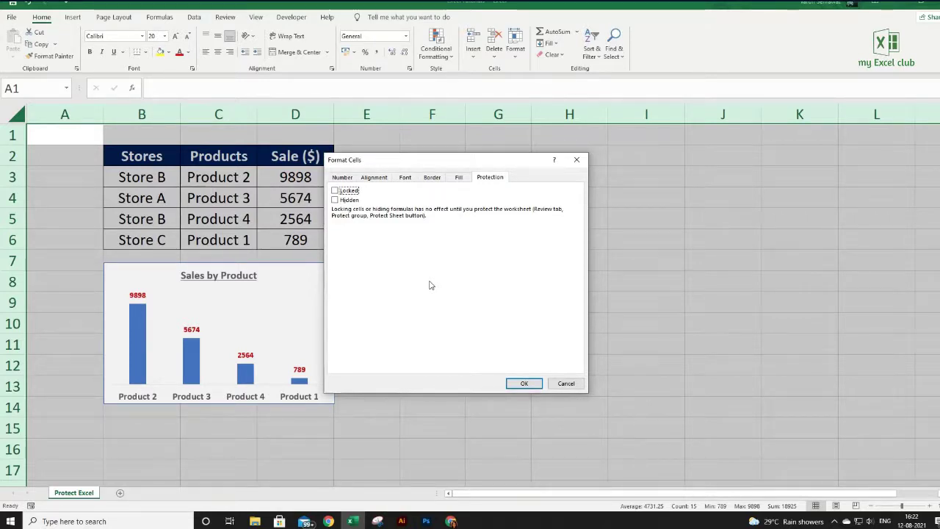
left_click(511, 383)
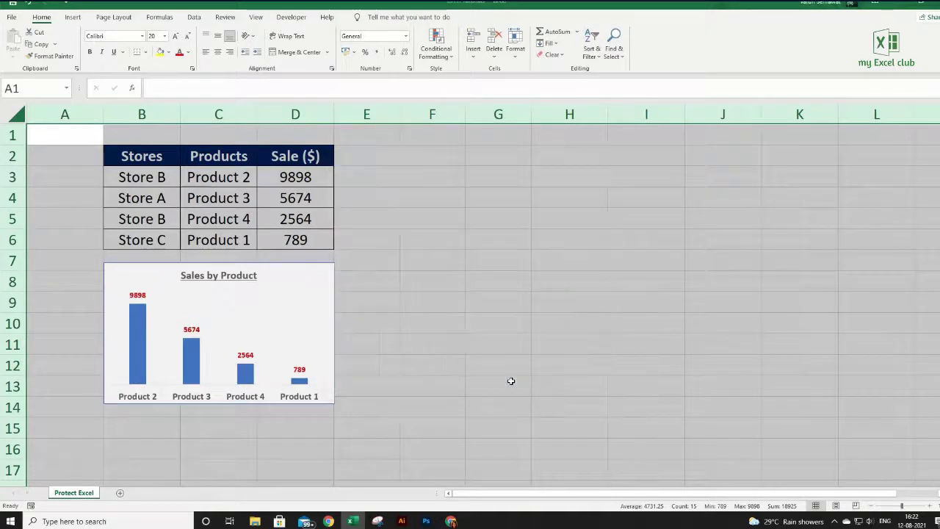
left_click(164, 156)
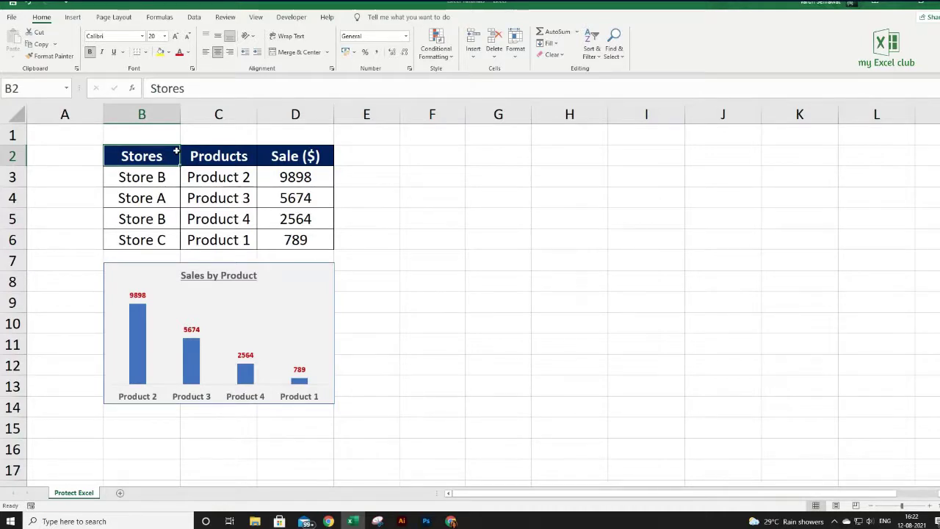
Re-enable Locked in Format Cells for only the sales table B2:D6
left_click_drag(168, 154, 296, 236)
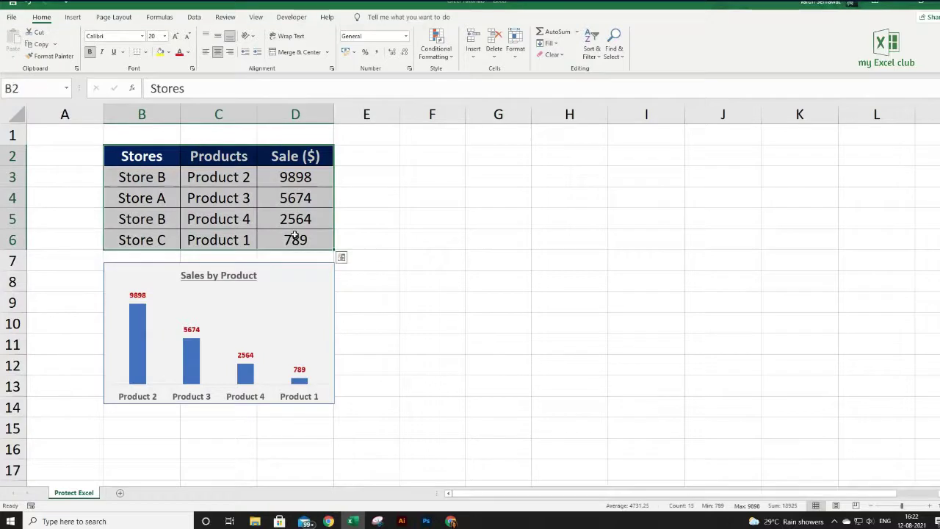
right_click(274, 177)
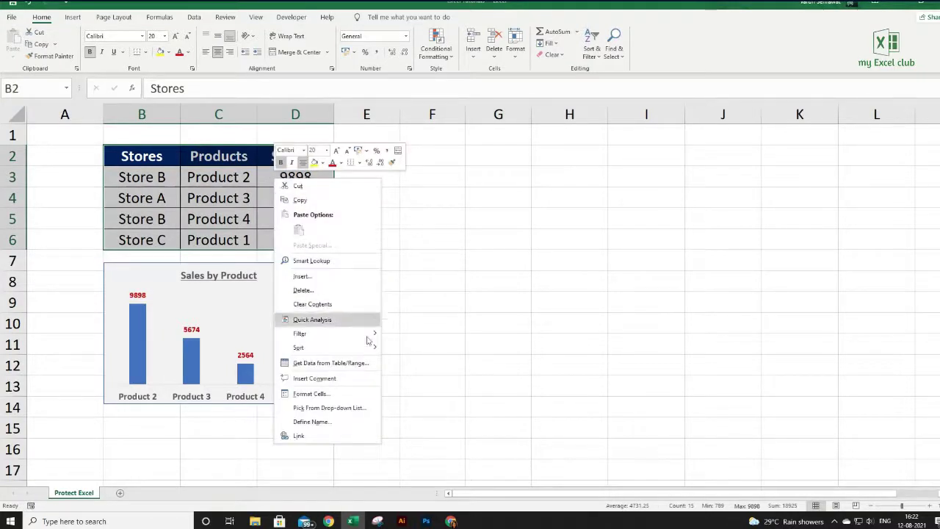
left_click(347, 395)
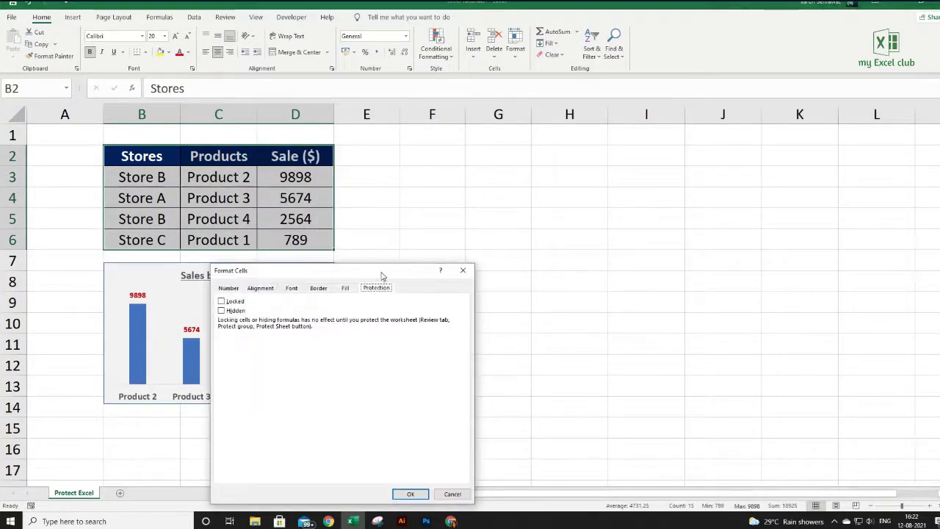
left_click_drag(381, 271, 432, 154)
left_click(273, 184)
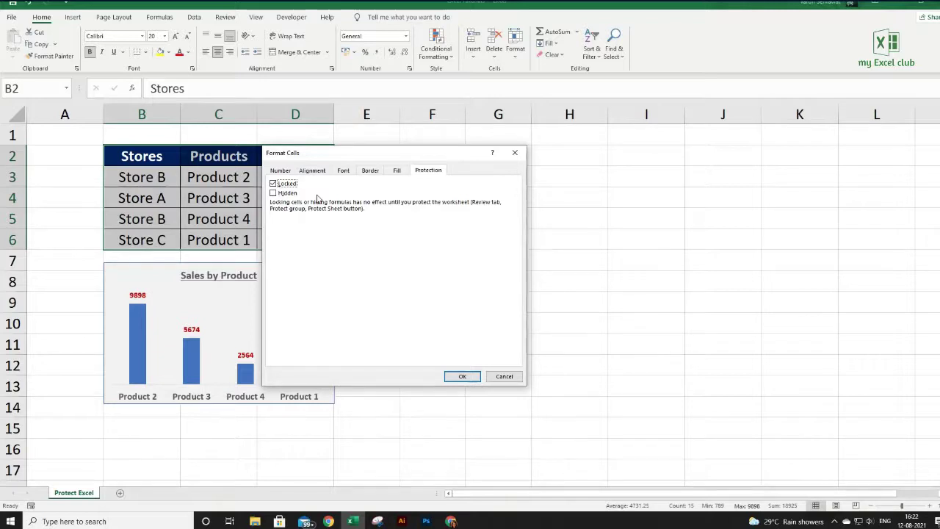
left_click(445, 374)
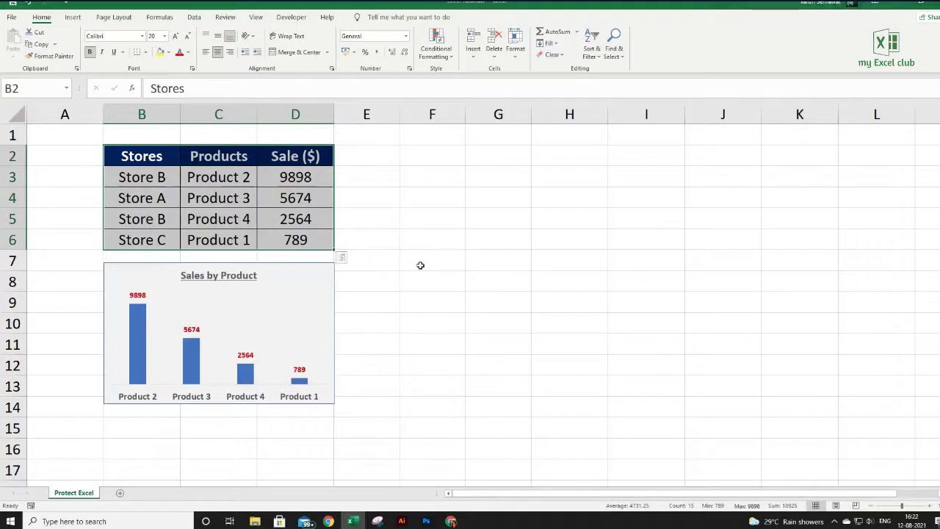
left_click(224, 17)
Protect the sheet again with a password, confirming it
left_click(391, 52)
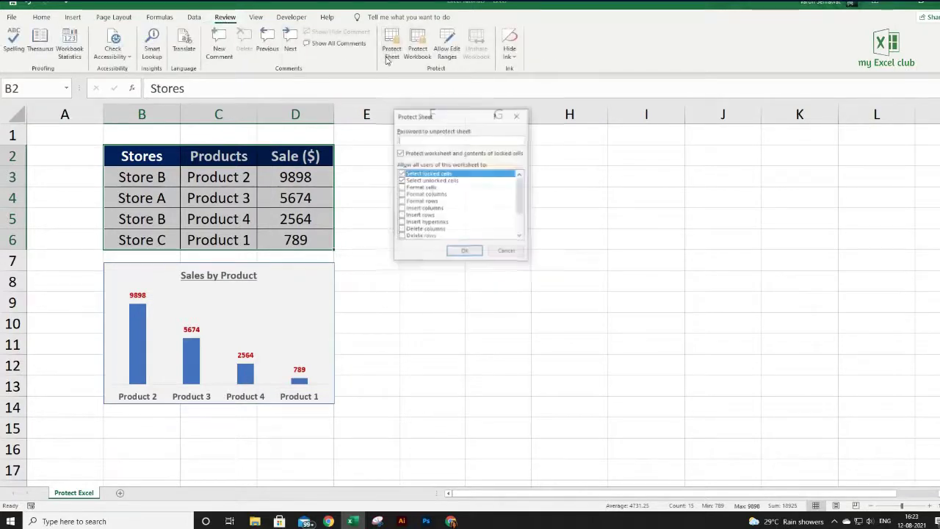
type("123")
left_click(464, 251)
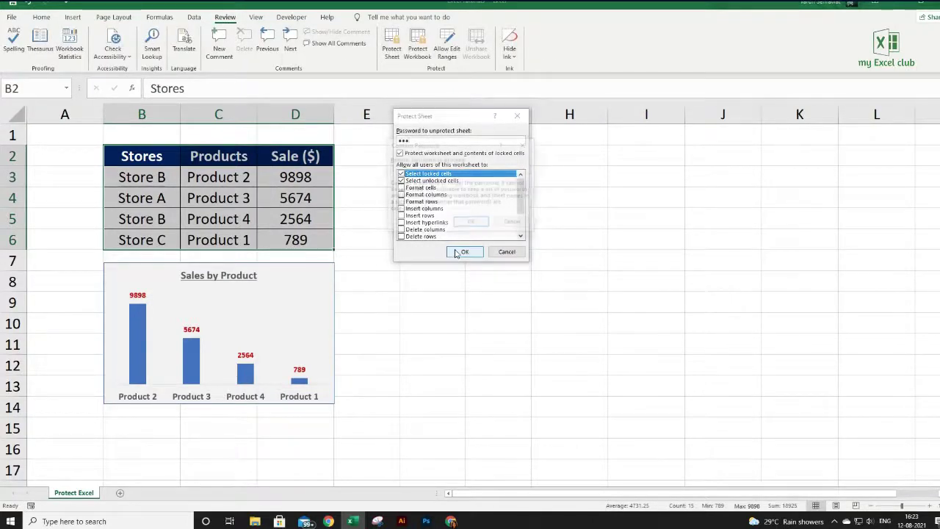
type("123")
left_click(467, 221)
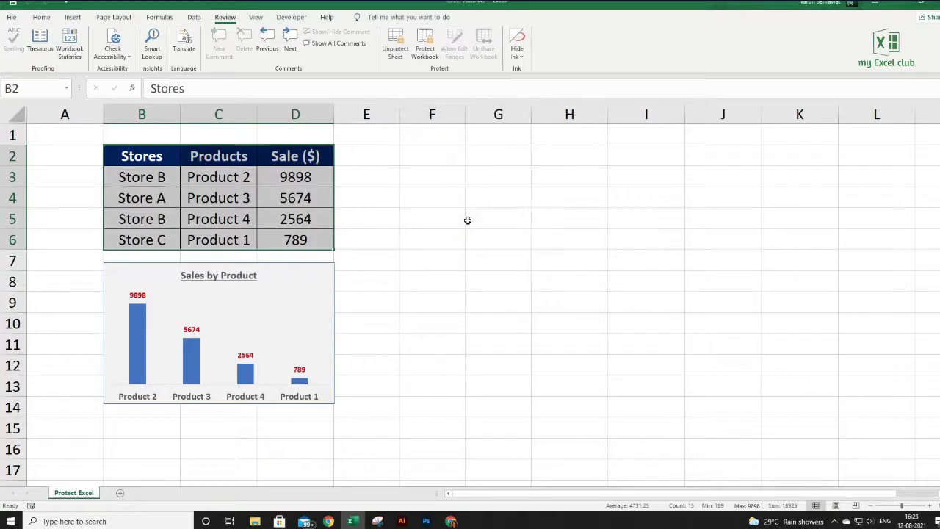
Verify table cells B2 and C4 refuse edits with the protected-sheet warning
double_click(157, 156)
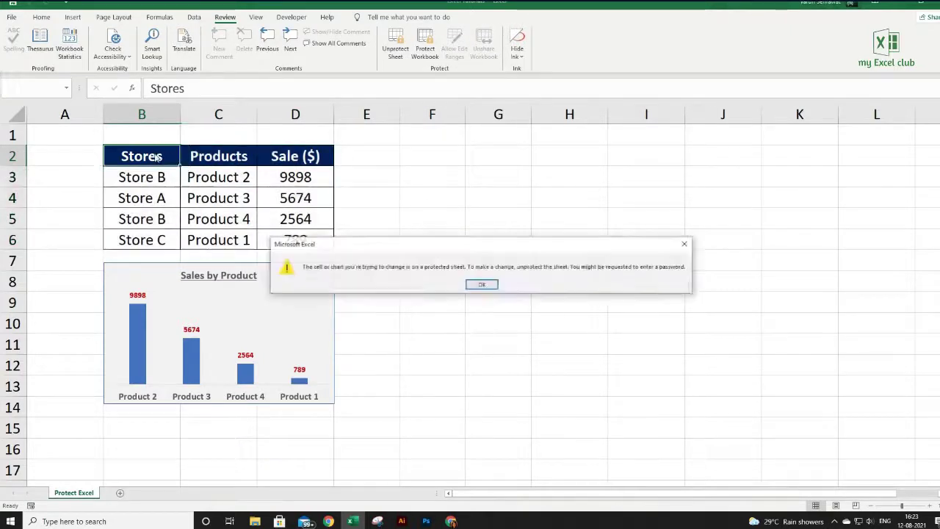
left_click(480, 285)
double_click(250, 199)
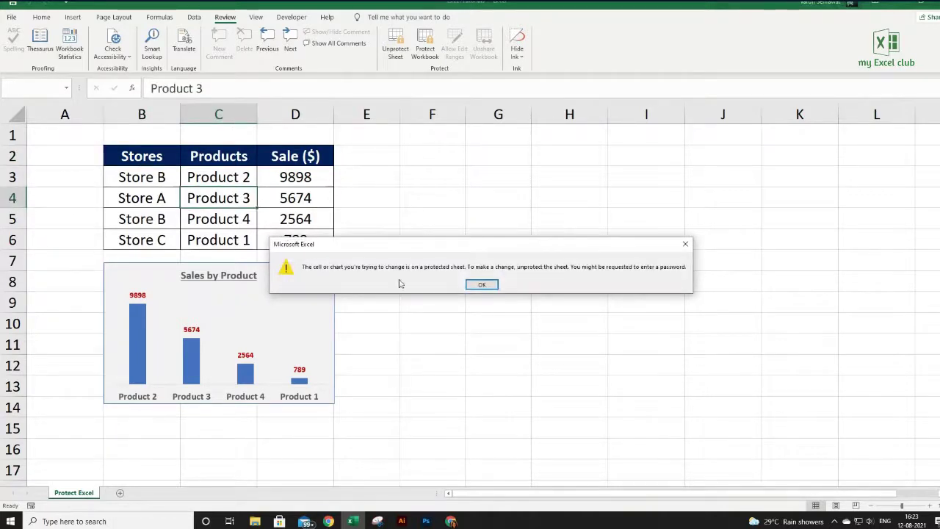
left_click(481, 284)
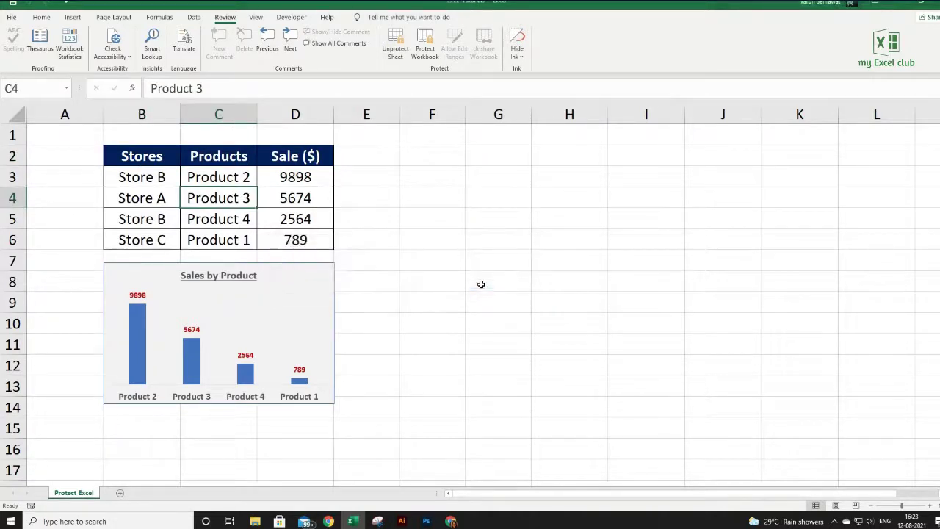
Enter test numbers 1, 2, 3, 4 into blank cells F3, G5, H5 and H3
left_click(441, 176)
type("1")
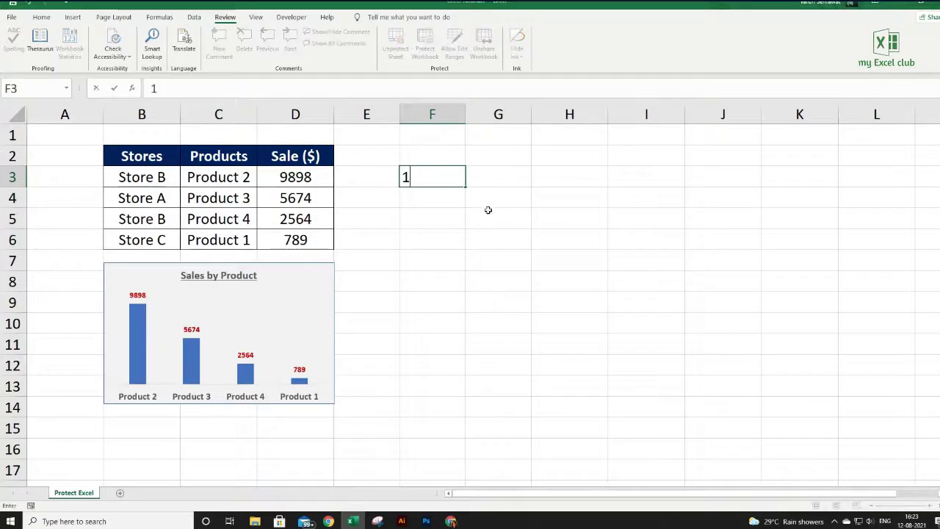
left_click(497, 219)
type("2")
left_click(562, 219)
type("3")
left_click(560, 179)
type("4")
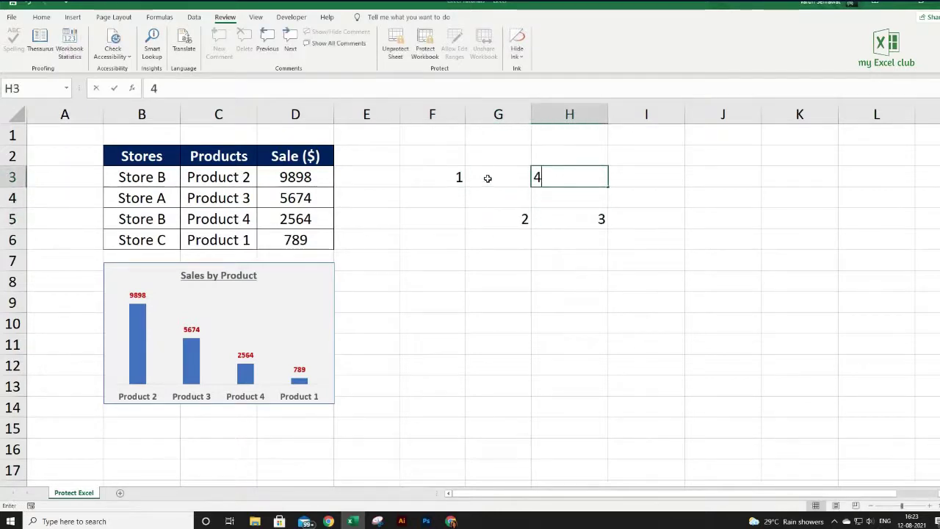
left_click(488, 178)
Confirm C3 still refuses edits, then delete the test numbers in F3:H6
double_click(218, 184)
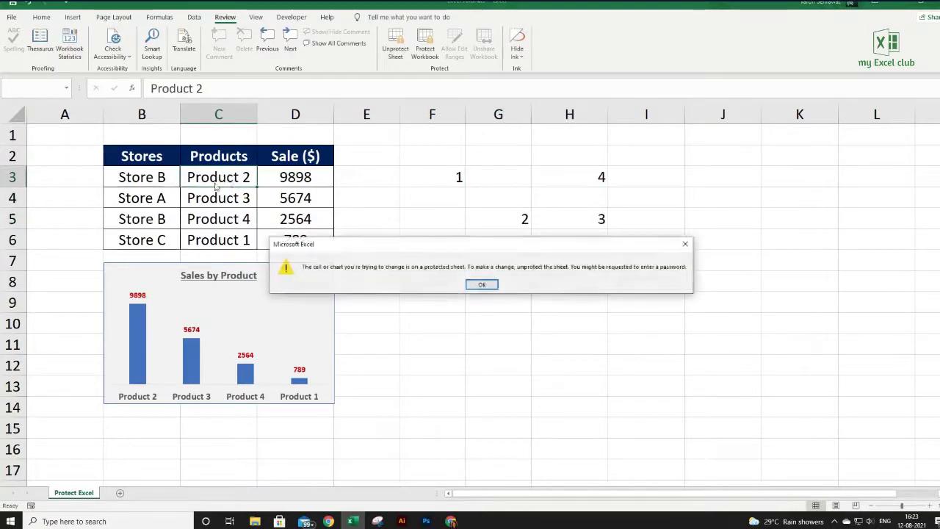
left_click(481, 284)
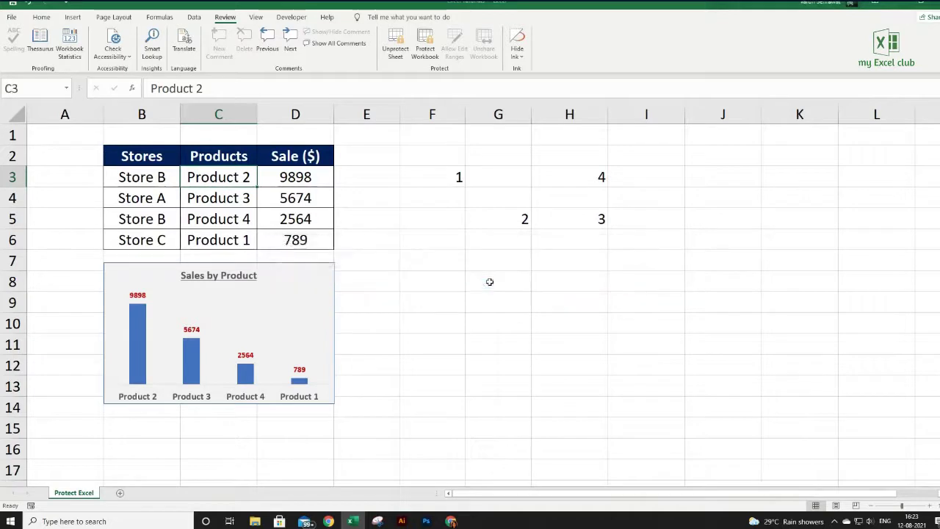
left_click_drag(453, 177, 579, 236)
key("Delete")
left_click(156, 157)
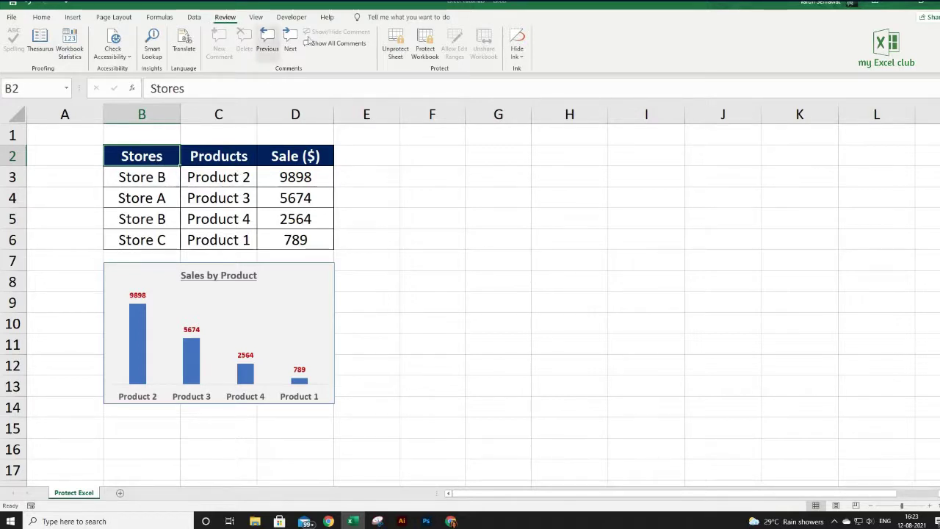
Add a blank Sheet3 and move it before the Protect Excel sheet
left_click(430, 57)
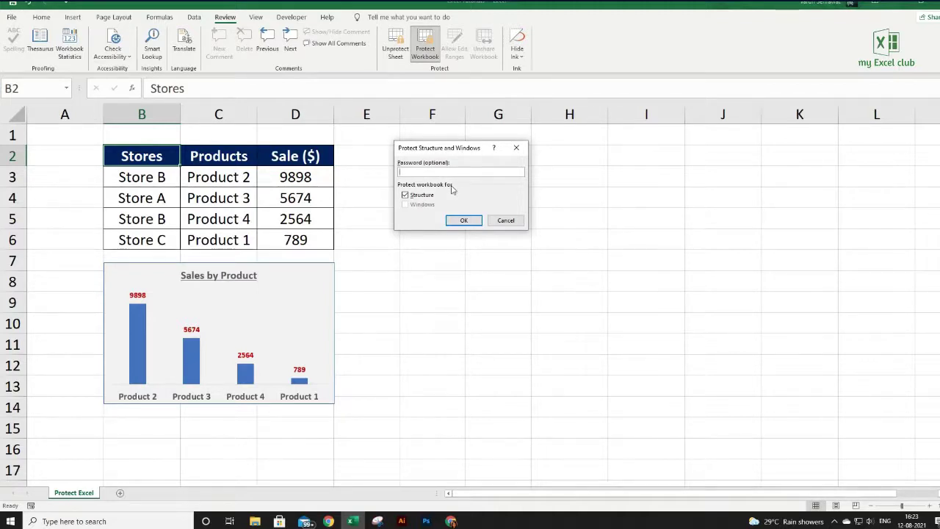
left_click(505, 221)
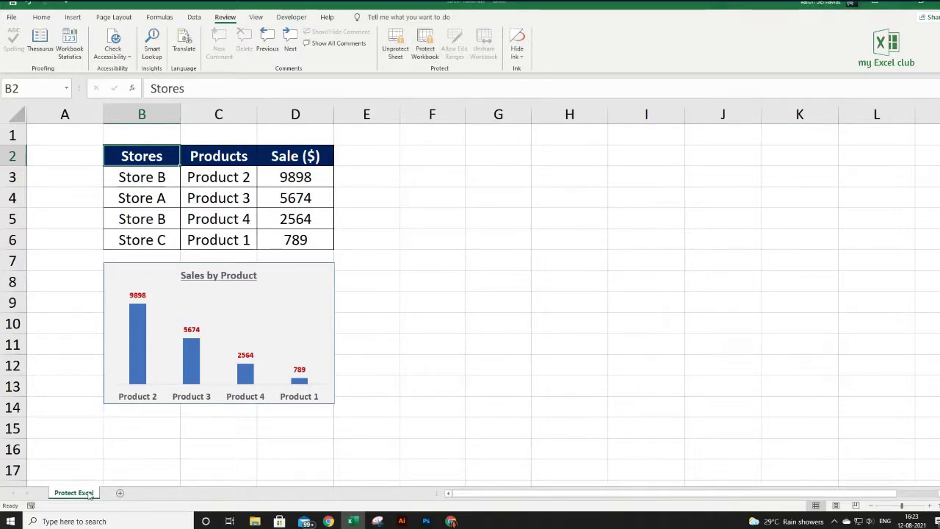
left_click(120, 494)
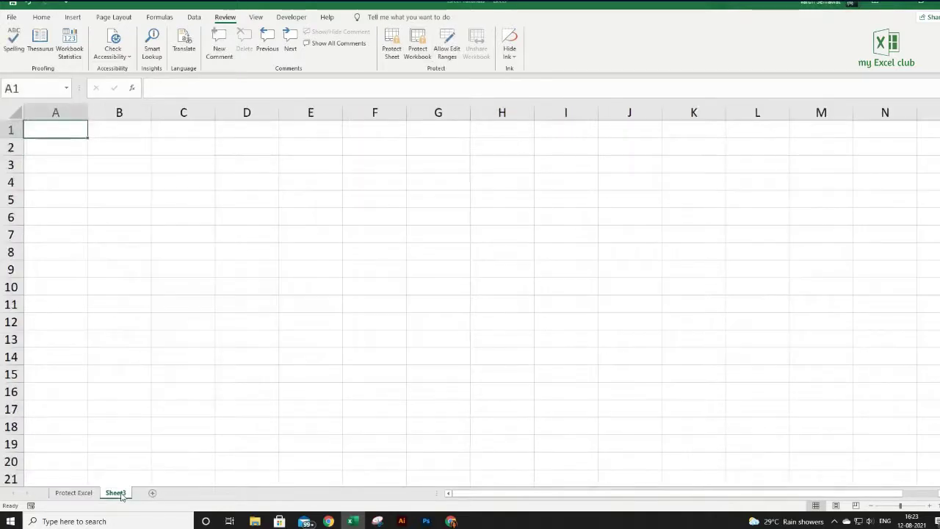
left_click_drag(88, 476, 92, 477)
left_click(105, 492)
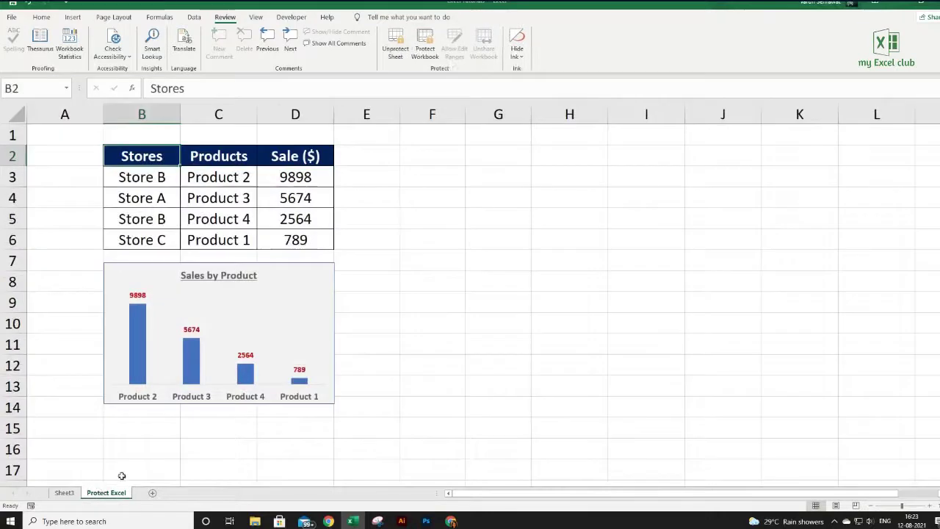
Protect the workbook structure with a password, entering it twice
left_click(424, 45)
type("12")
left_click(463, 221)
type("12")
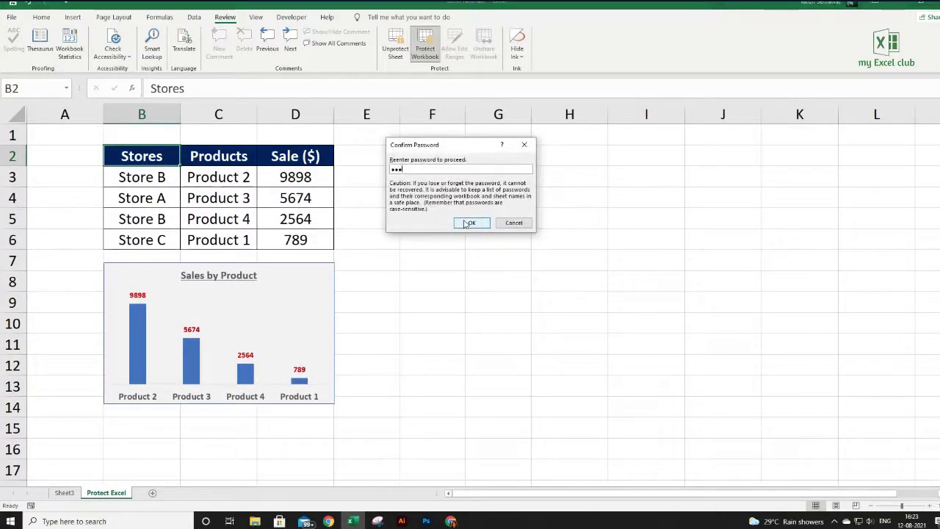
left_click(463, 220)
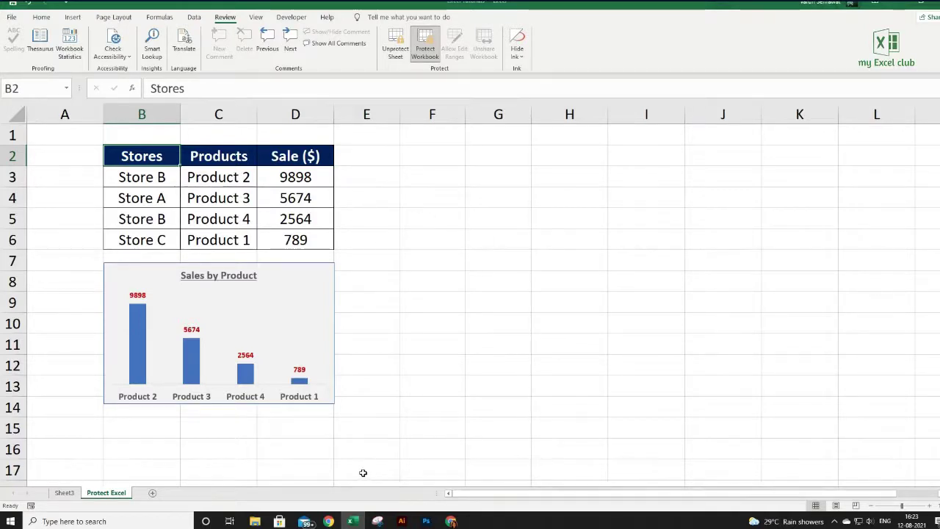
right_click(125, 492)
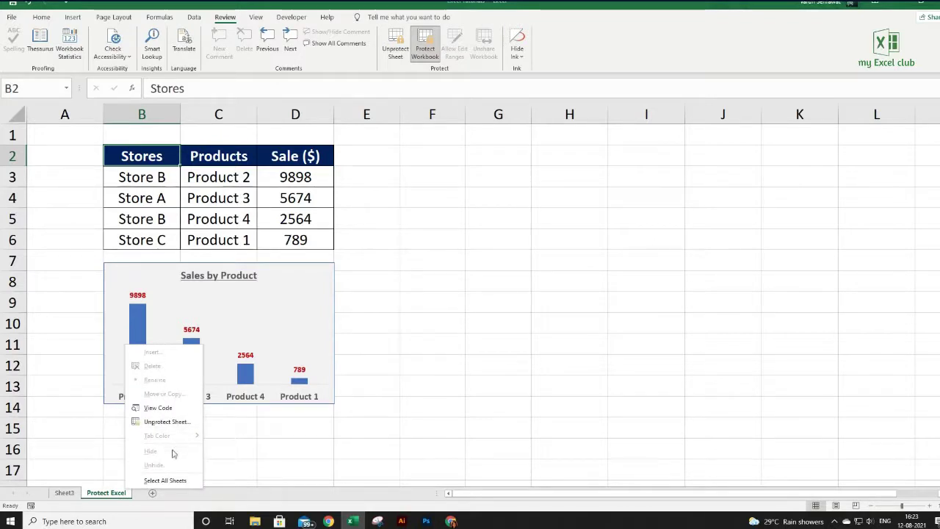
left_click(85, 494)
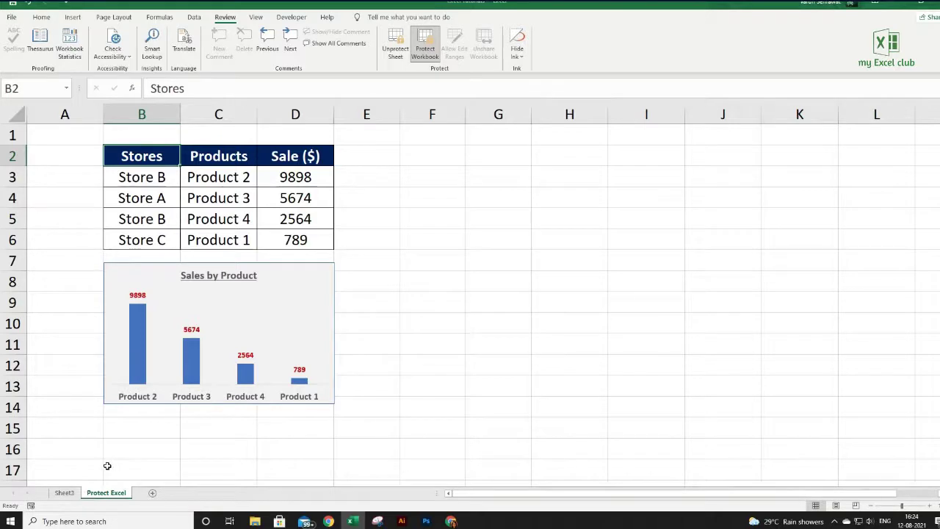
left_click(64, 492)
left_click(106, 492)
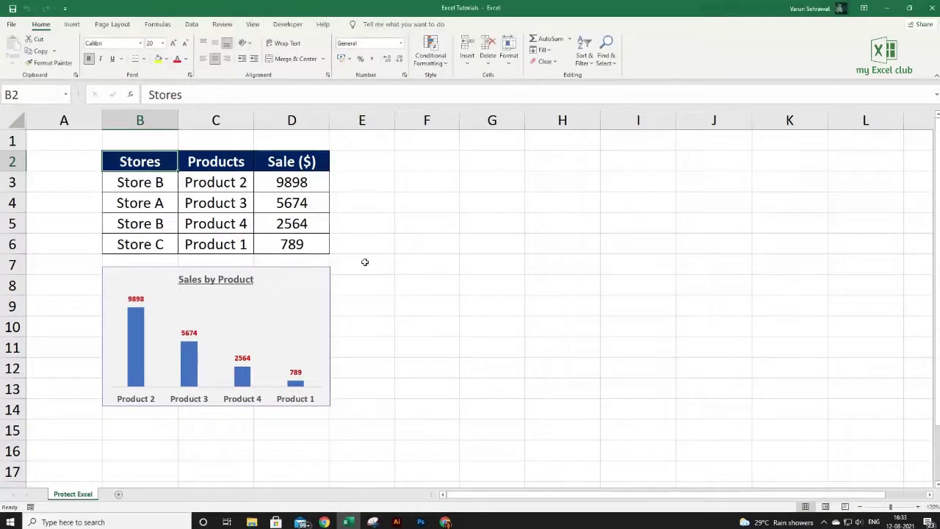
Encrypt the file via File > Info > Protect Workbook > Encrypt with Password, confirming it
left_click(14, 25)
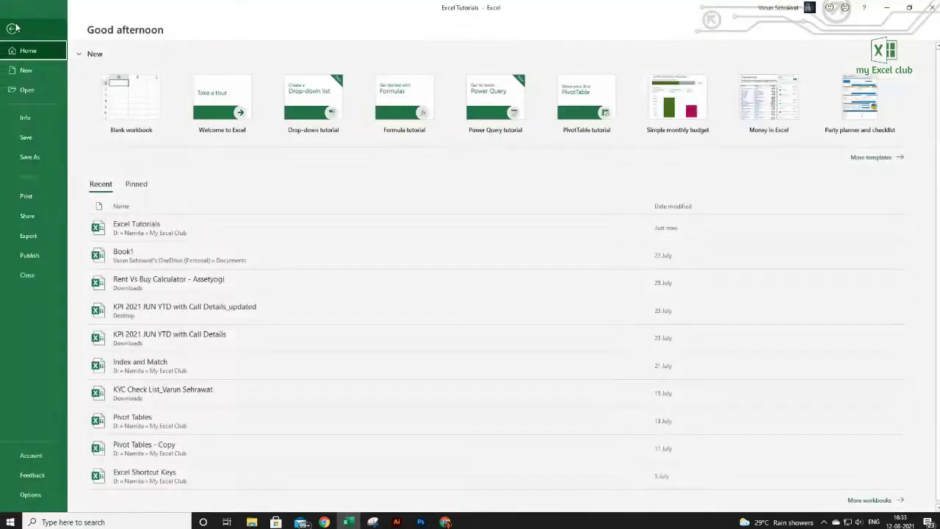
left_click(34, 121)
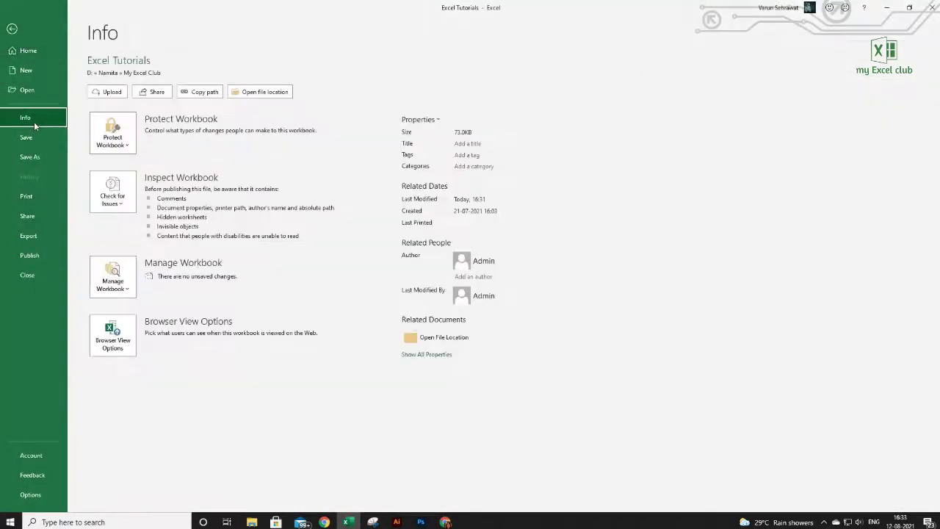
left_click(118, 139)
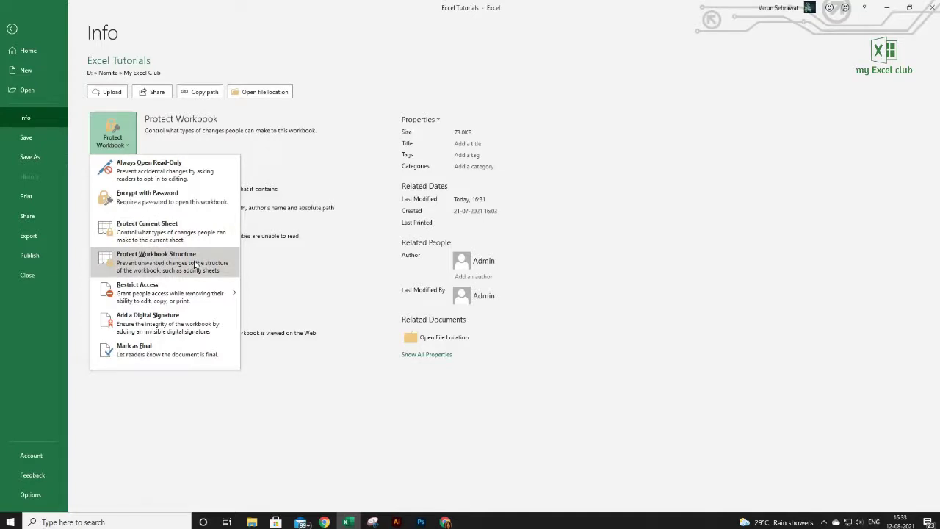
left_click(164, 204)
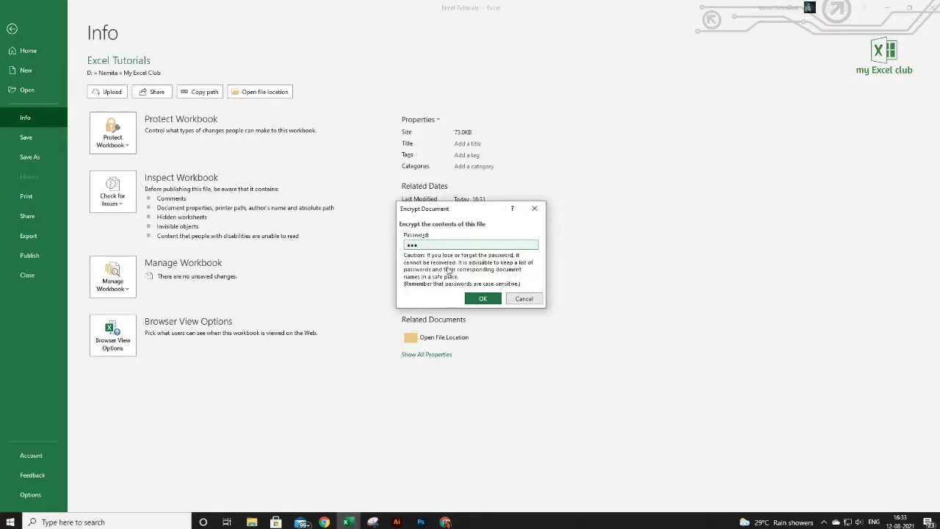
left_click(477, 299)
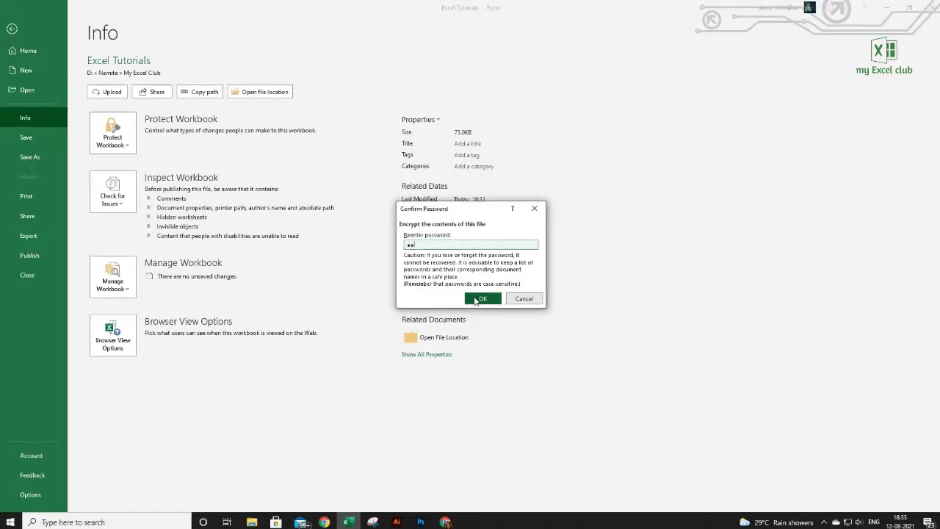
left_click(477, 298)
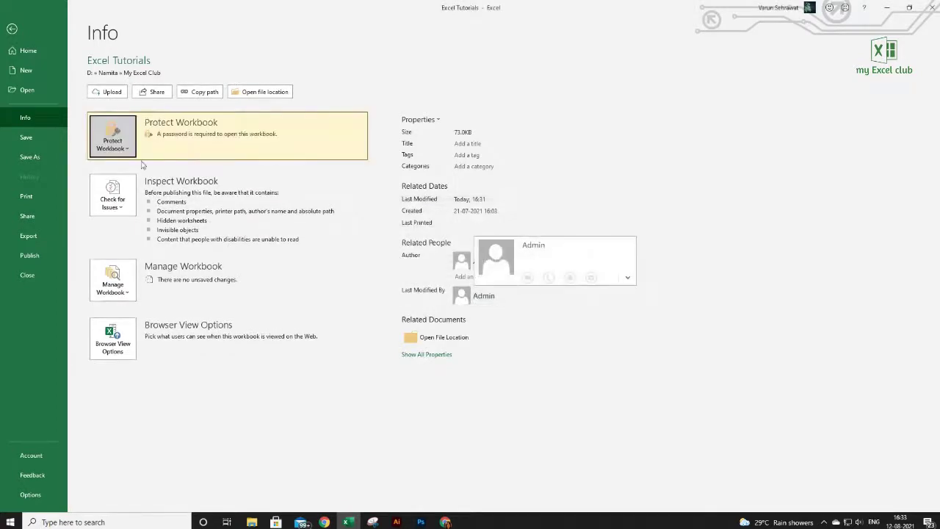
left_click(11, 29)
Save and close Excel Tutorials.xlsx, then reopen it from File Explorer by entering its open password
left_click(931, 8)
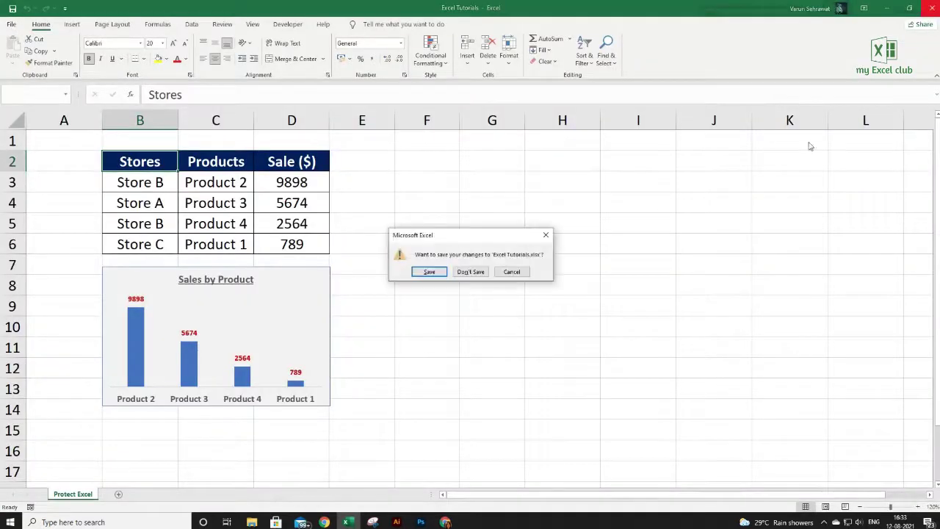
left_click(428, 271)
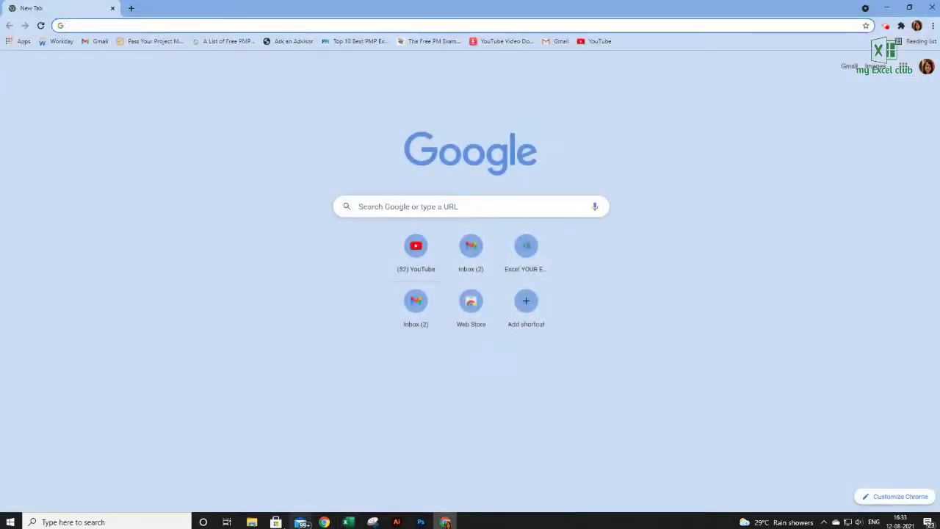
left_click(252, 522)
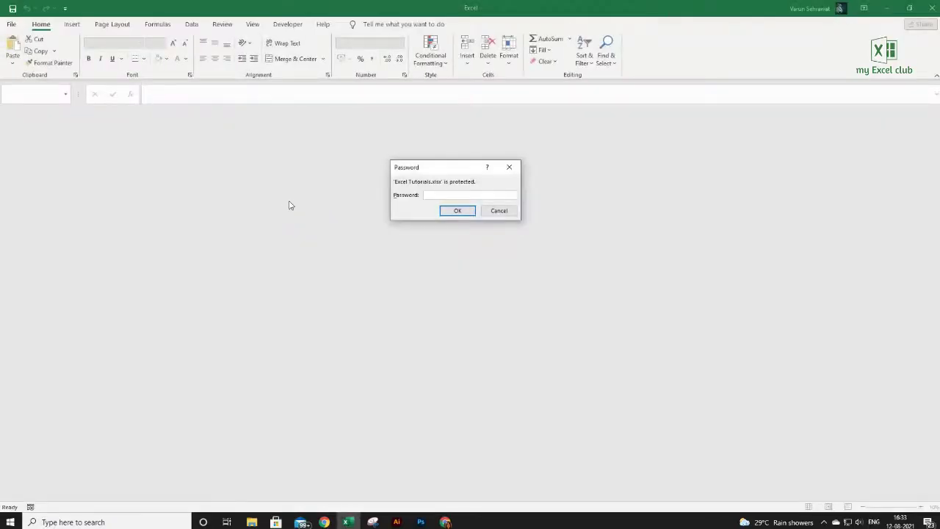
left_click(463, 211)
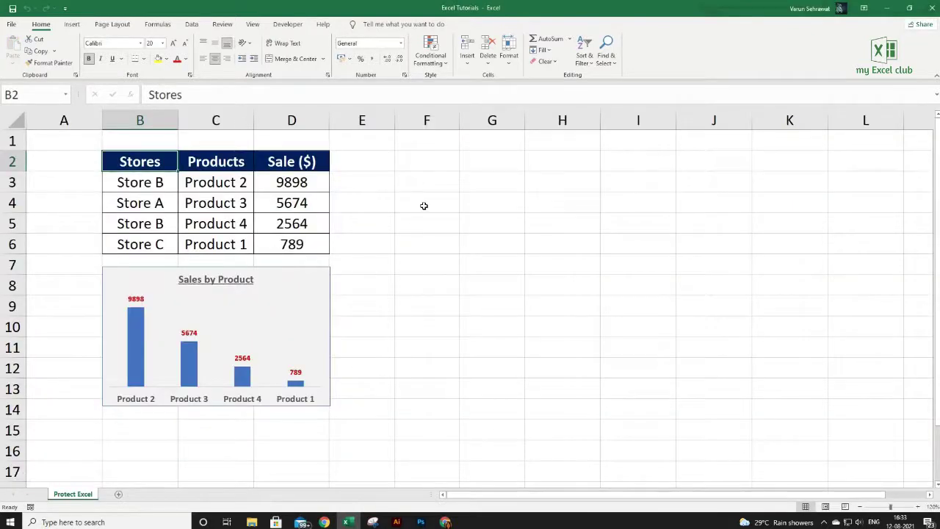